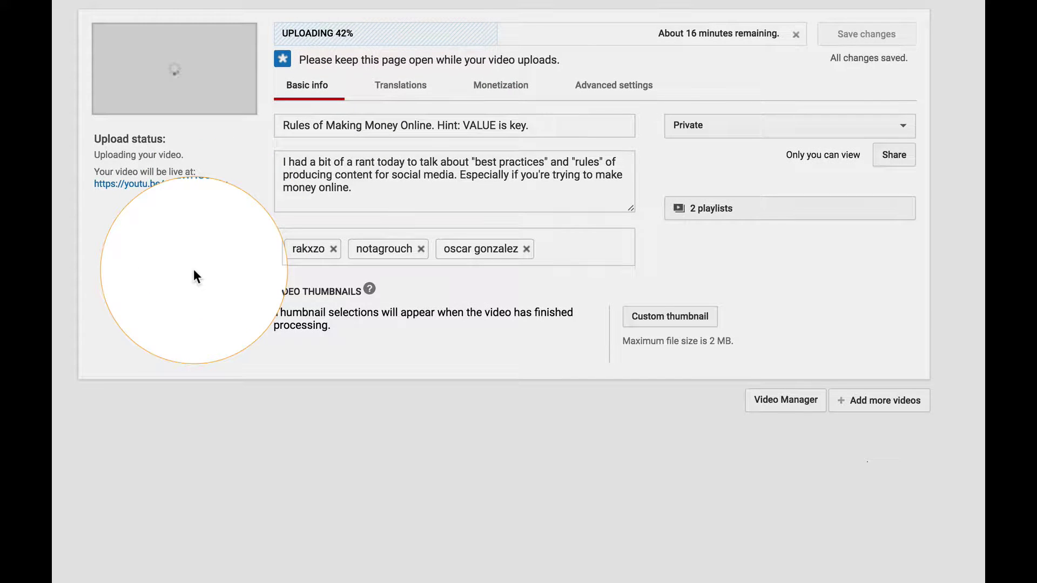
- Review the title, description and tags fields in the video's basic info
left_click(335, 128)
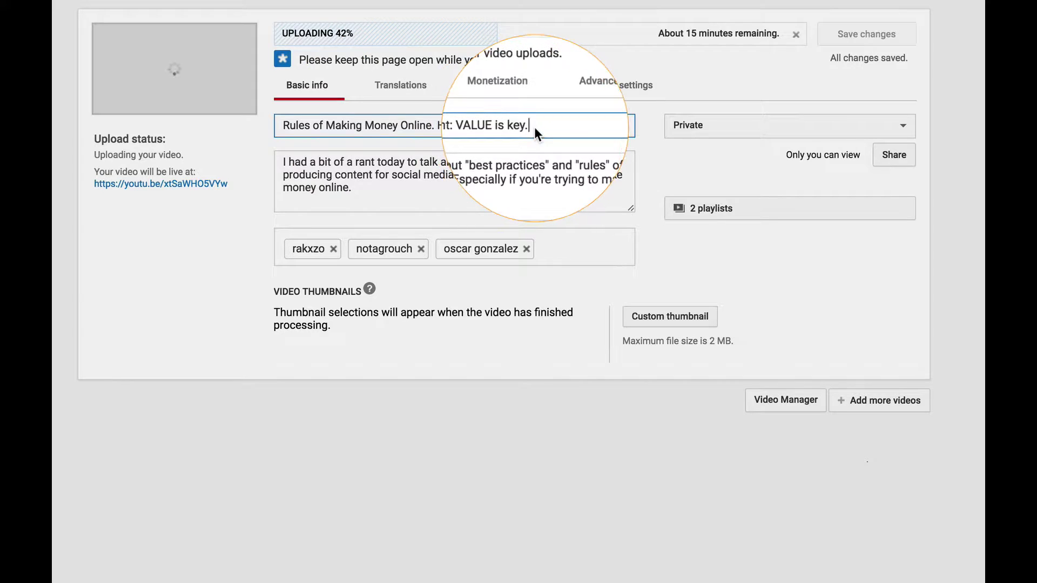
triple_click(446, 177)
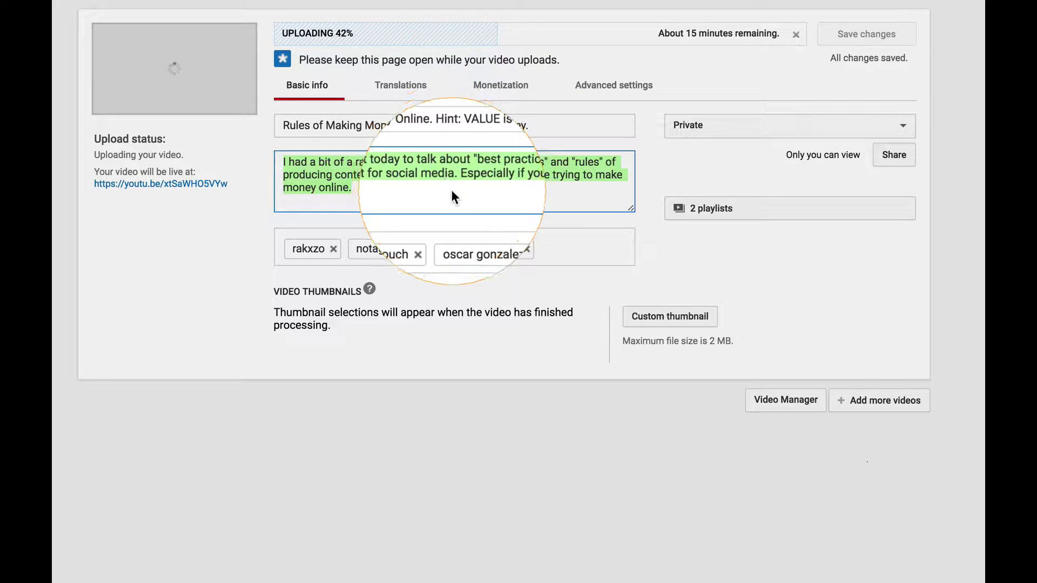
left_click(556, 245)
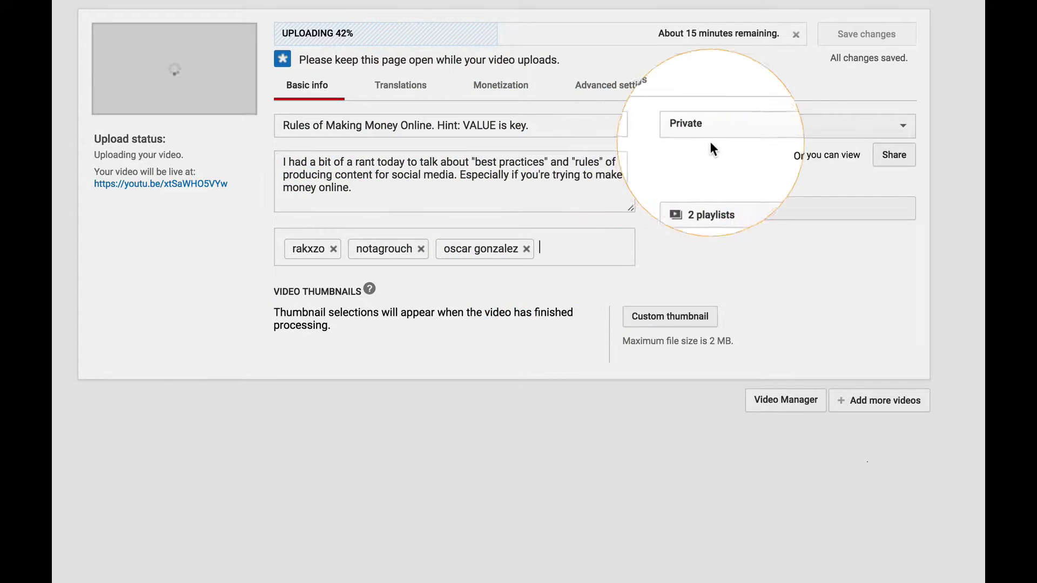
- Examine the video's visibility options and its playlist selection
left_click(734, 129)
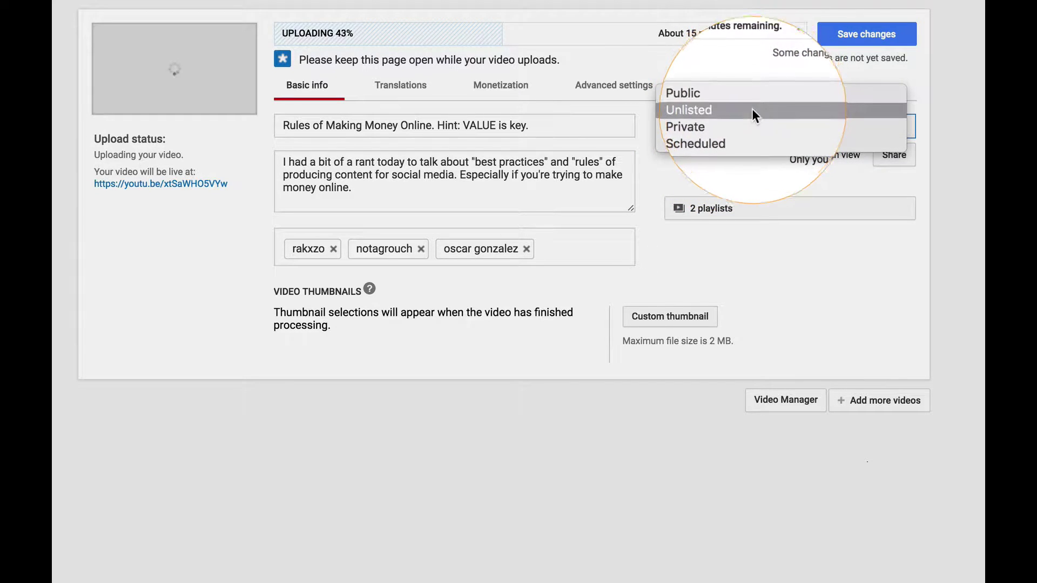
left_click(741, 170)
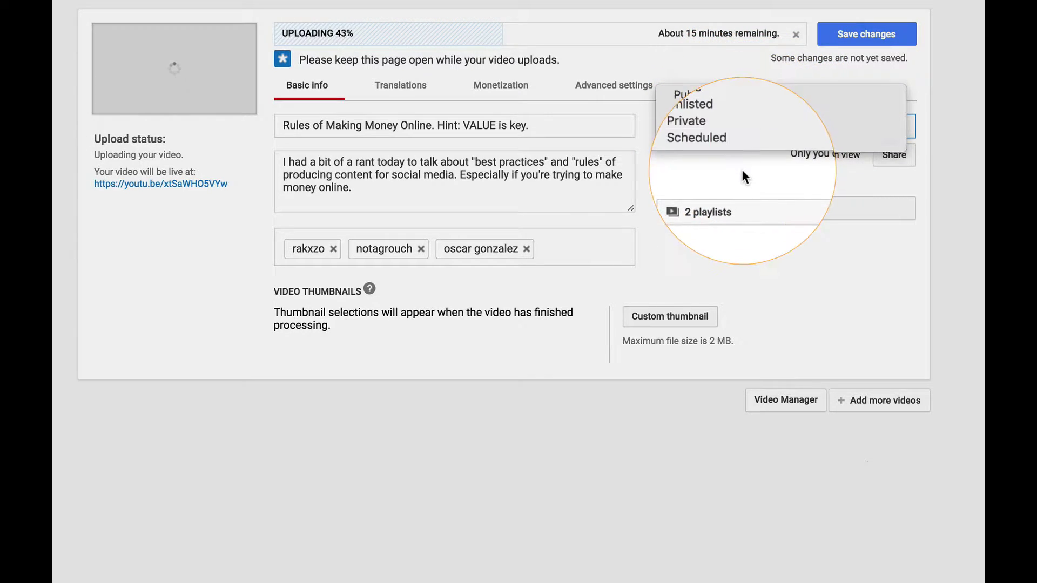
left_click(747, 126)
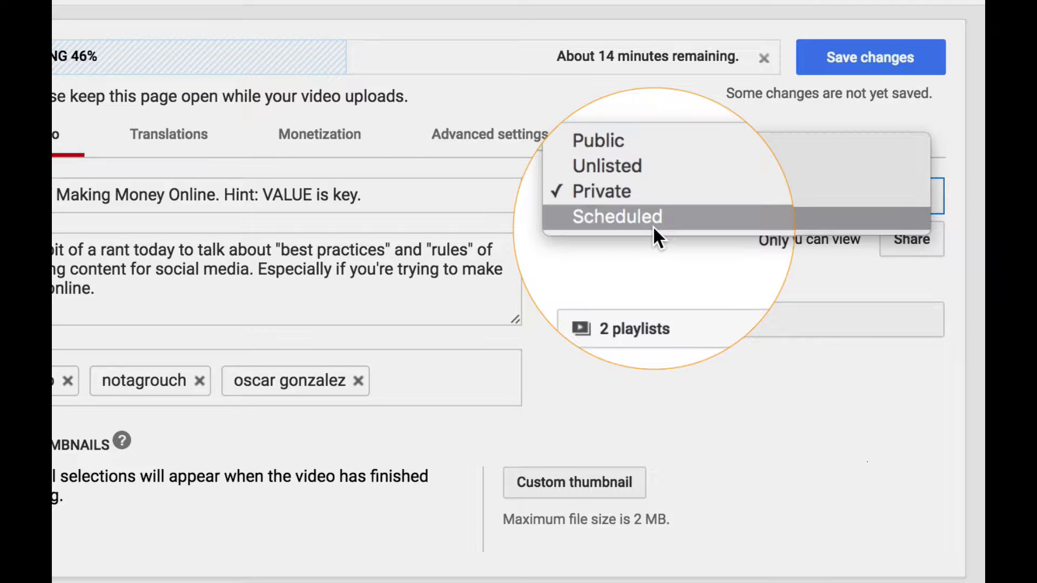
left_click(651, 265)
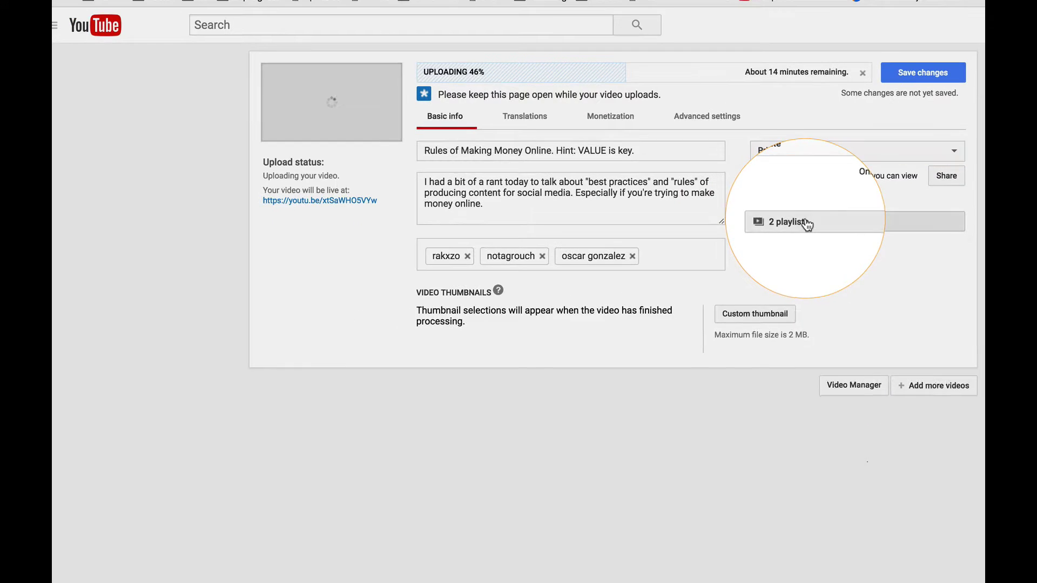
left_click(678, 298)
left_click(678, 250)
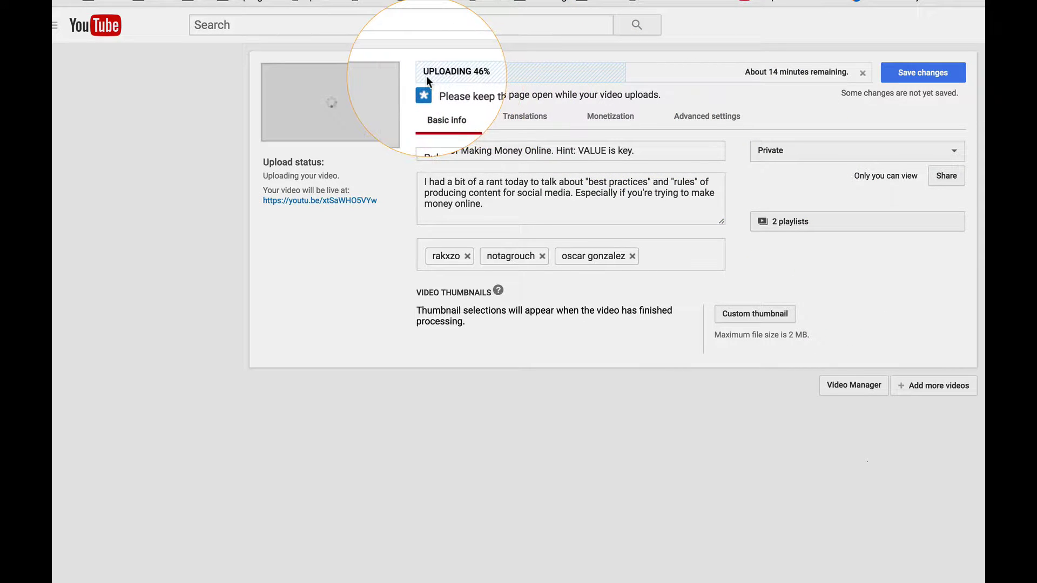
- Set the video's visibility to Scheduled, with publication on Oct 31, 2016 at 9:30 AM
left_click(794, 150)
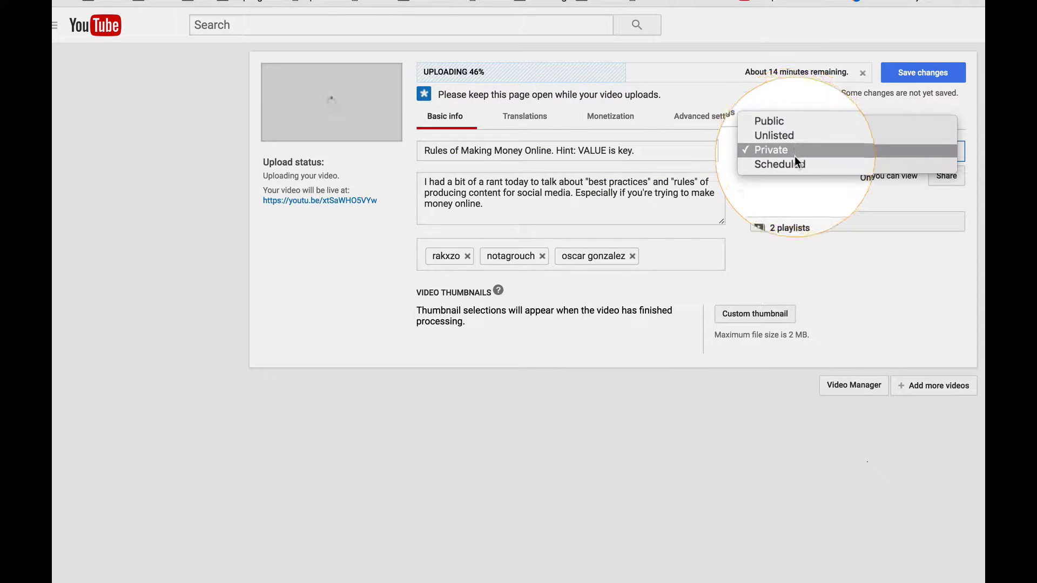
left_click(796, 158)
left_click(823, 188)
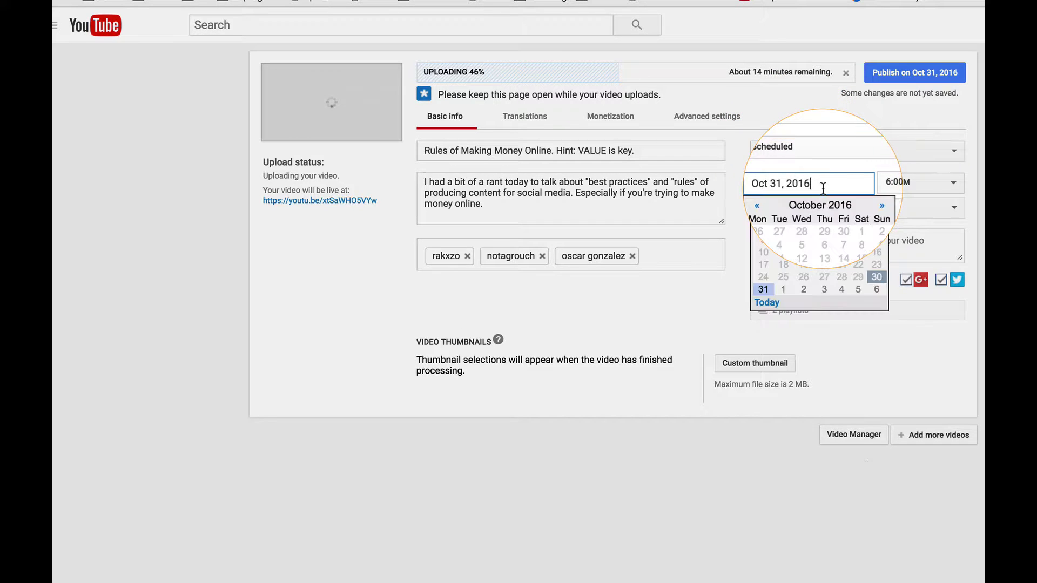
left_click(763, 291)
left_click(900, 181)
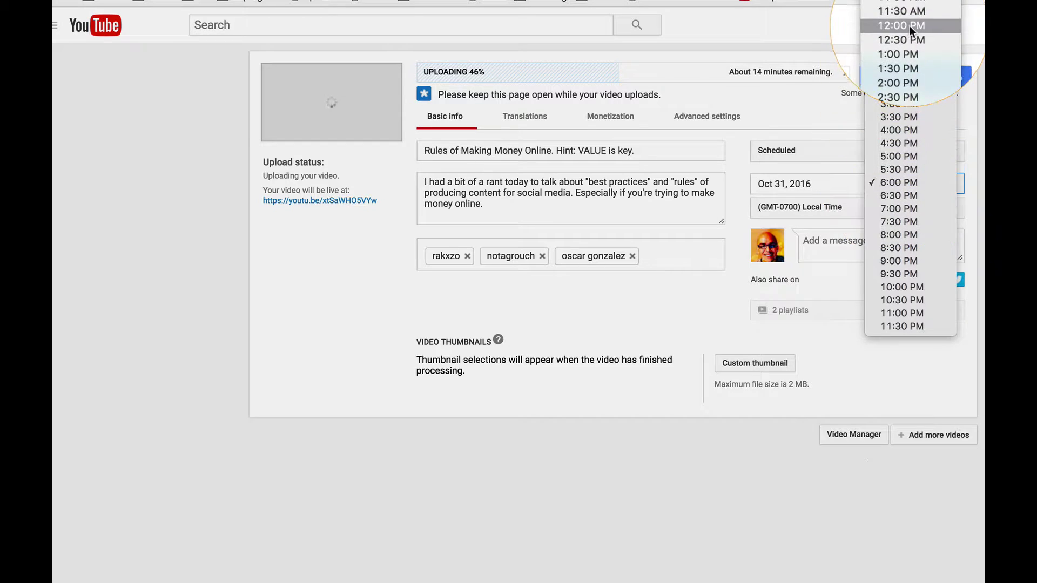
left_click(902, 1)
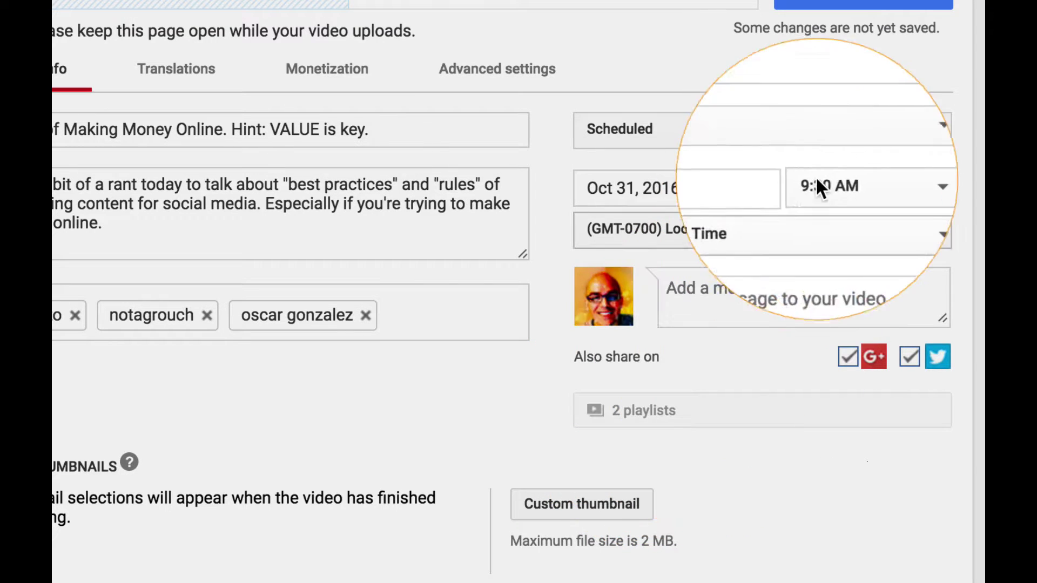
- Switch the visibility to Private to look through the playlist choices, and set it back to Scheduled
left_click(835, 130)
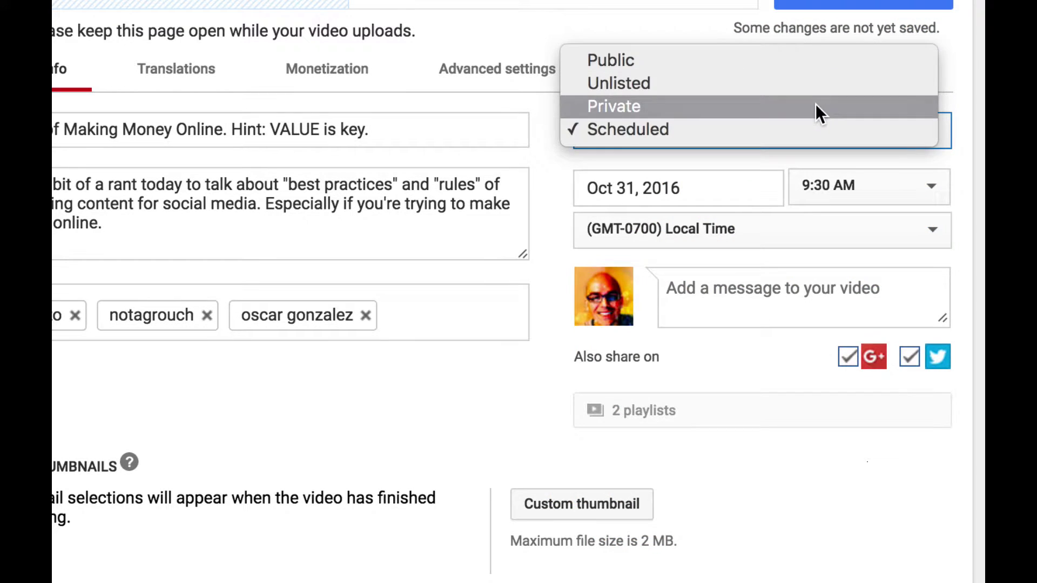
left_click(818, 108)
left_click(699, 263)
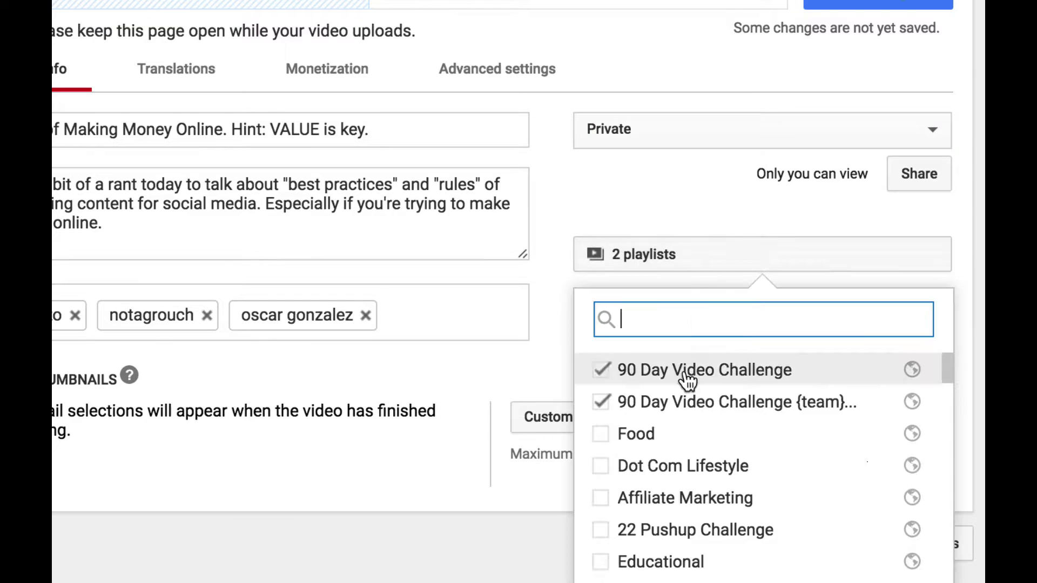
scroll(687, 532, "down", 3)
scroll(687, 532, "down", 10)
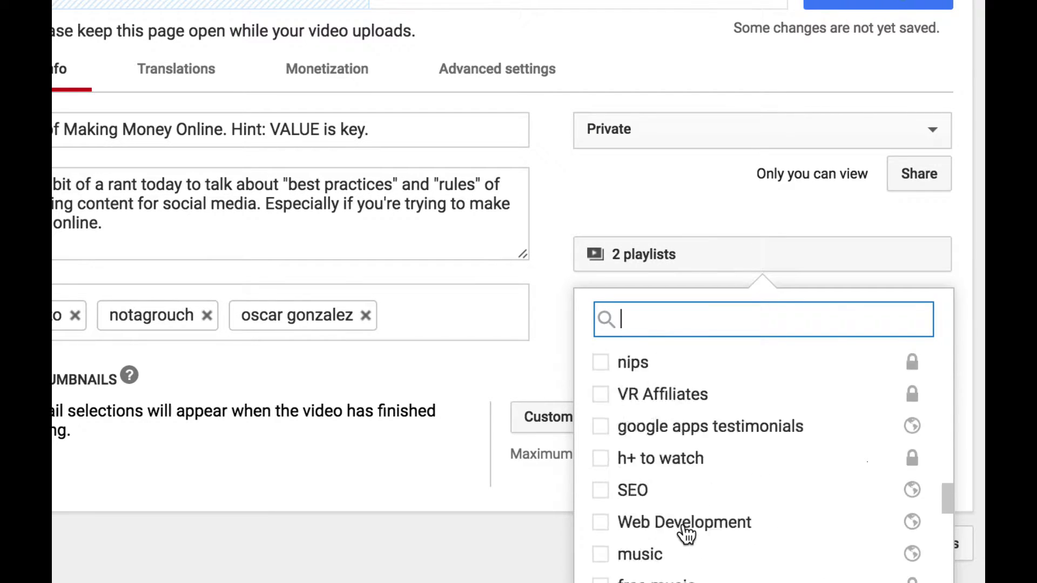
scroll(687, 532, "up", 10)
scroll(688, 532, "up", 3)
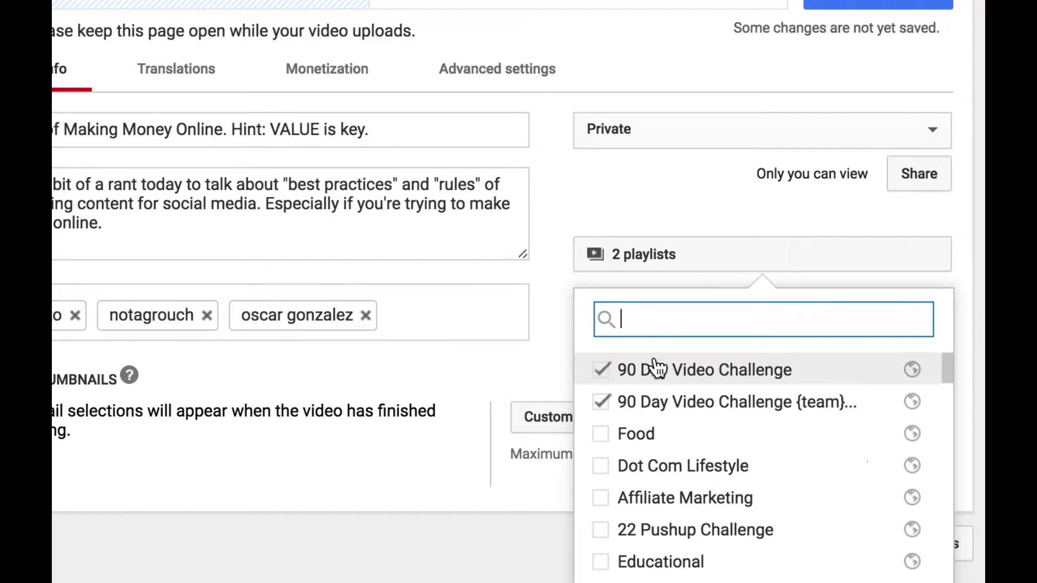
left_click(684, 199)
left_click(688, 136)
left_click(687, 151)
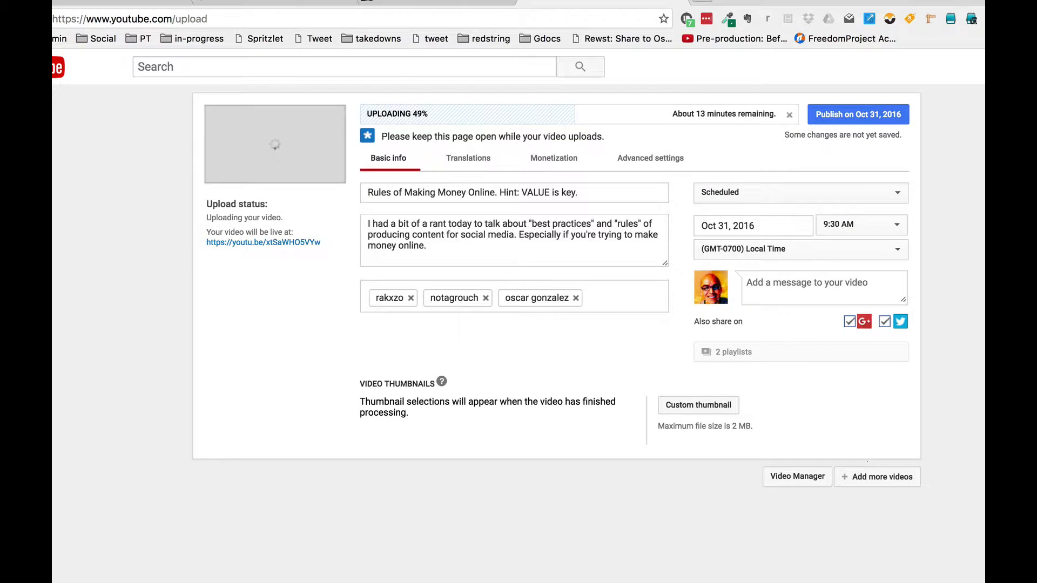
- Open youtube.com in a new browser tab and examine the thumbnails of the recommended videos
key("super+t")
type("youtube.com")
key("Return")
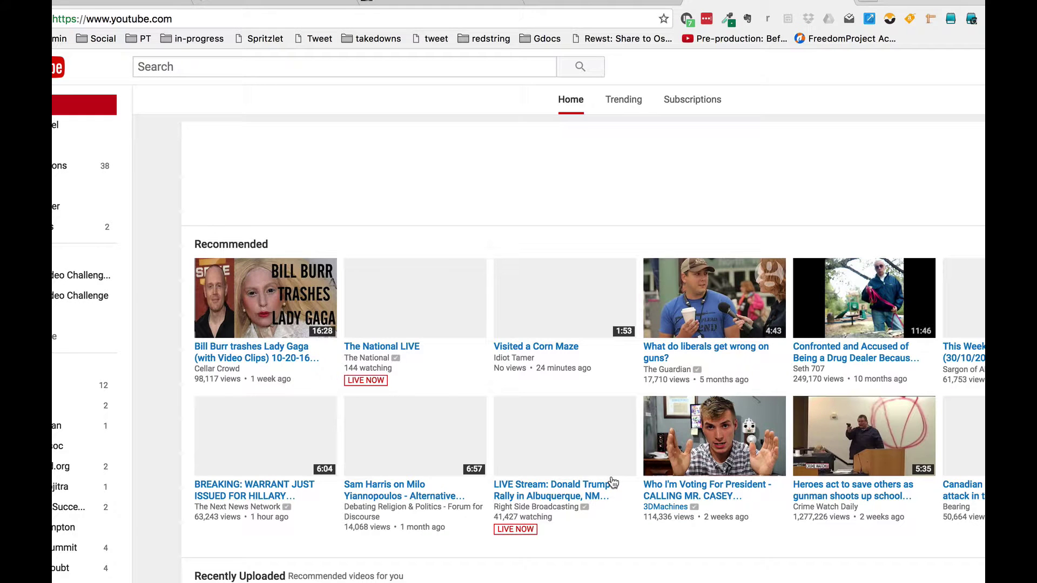
scroll(473, 422, "down", 3)
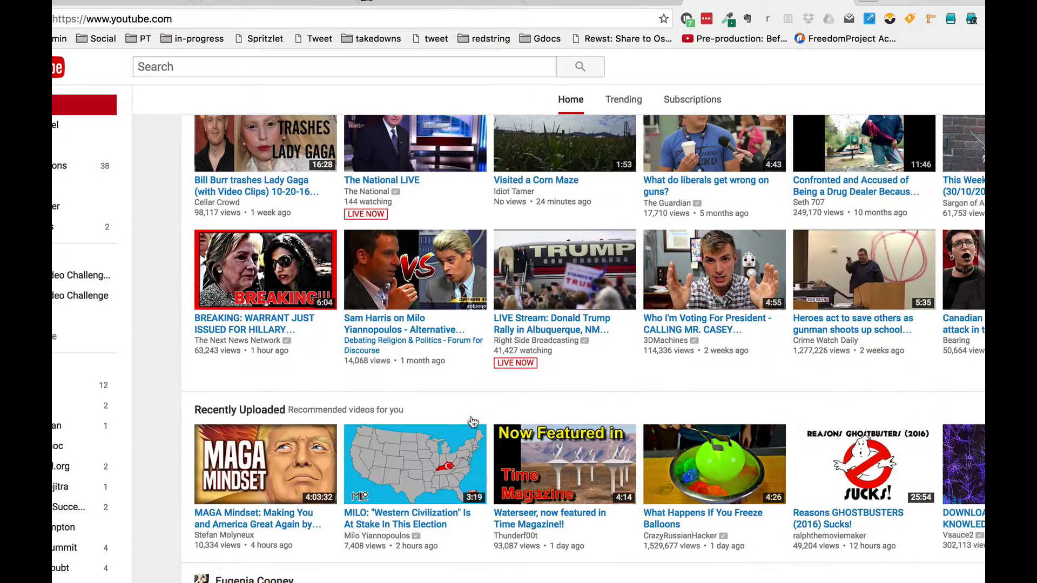
scroll(705, 292, "down", 2)
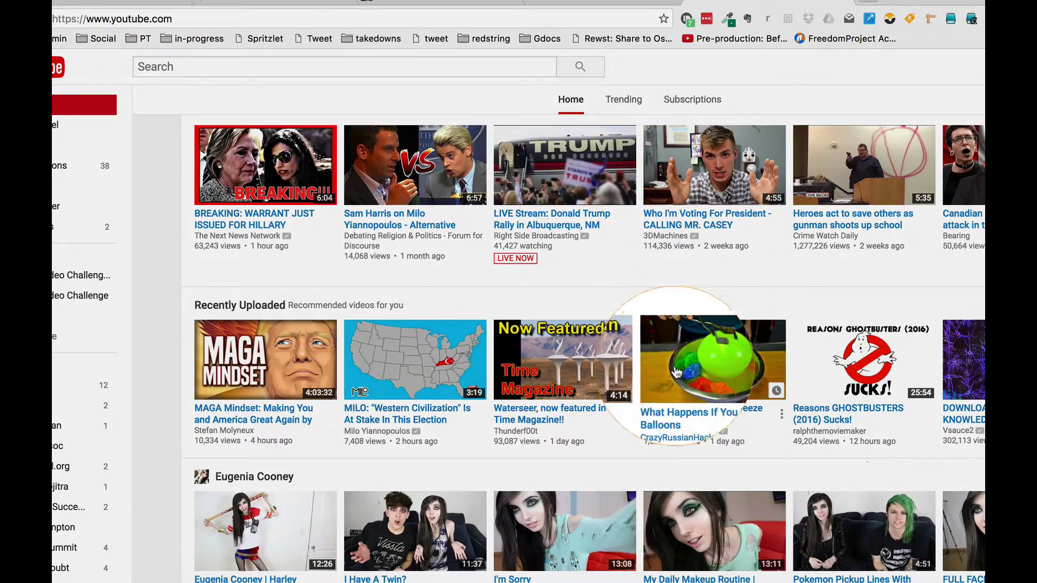
scroll(460, 386, "up", 1)
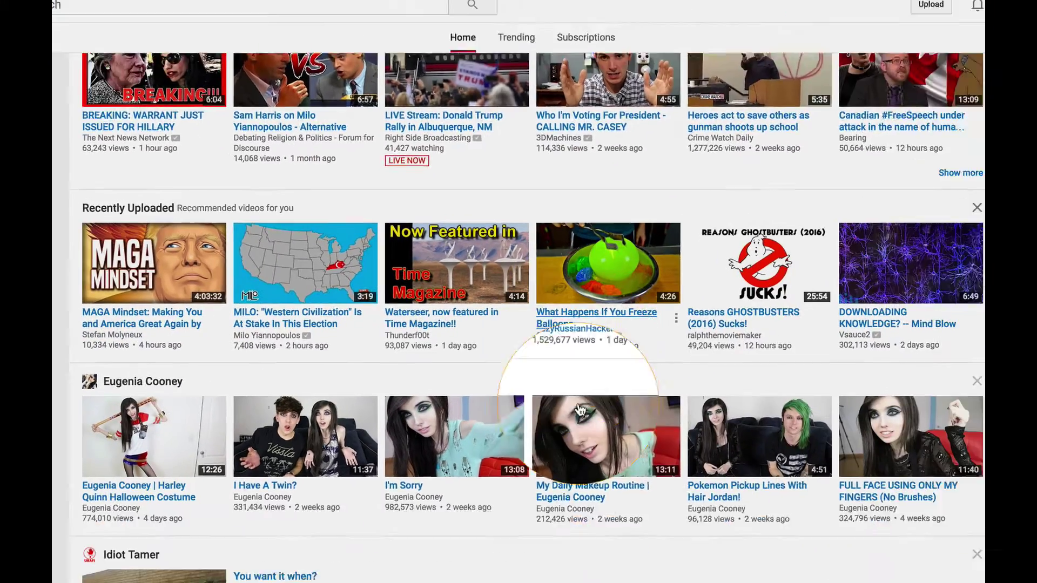
scroll(488, 423, "down", 2)
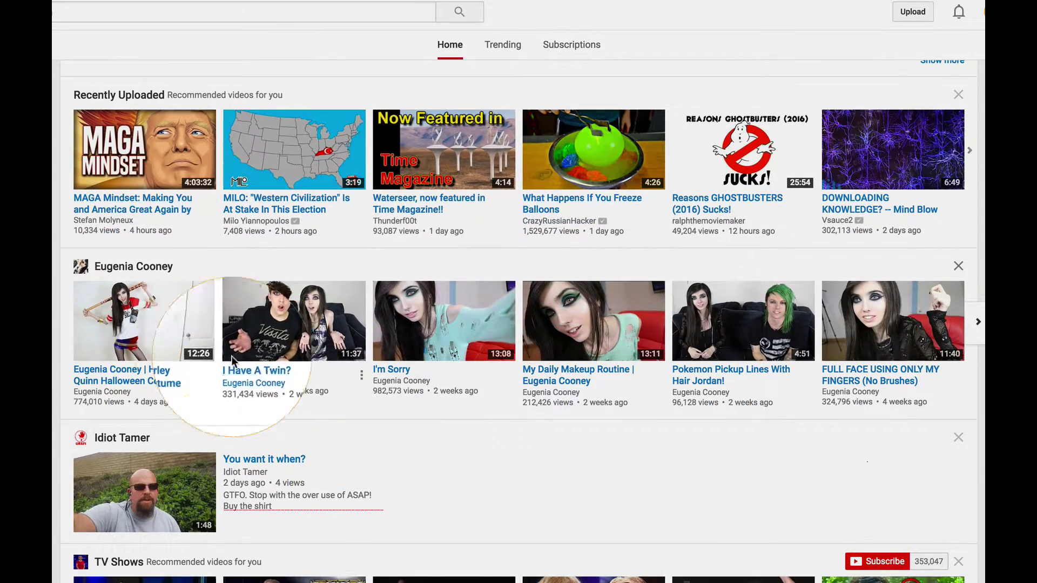
scroll(345, 475, "down", 3)
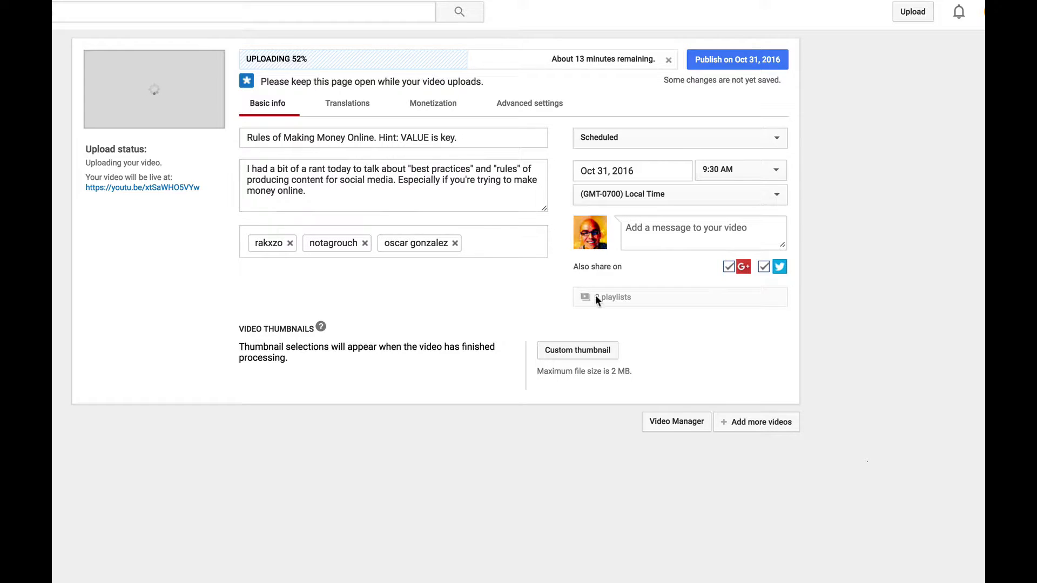
- Review the custom thumbnail option and the translation settings of the uploading video
mouse_move(620, 377)
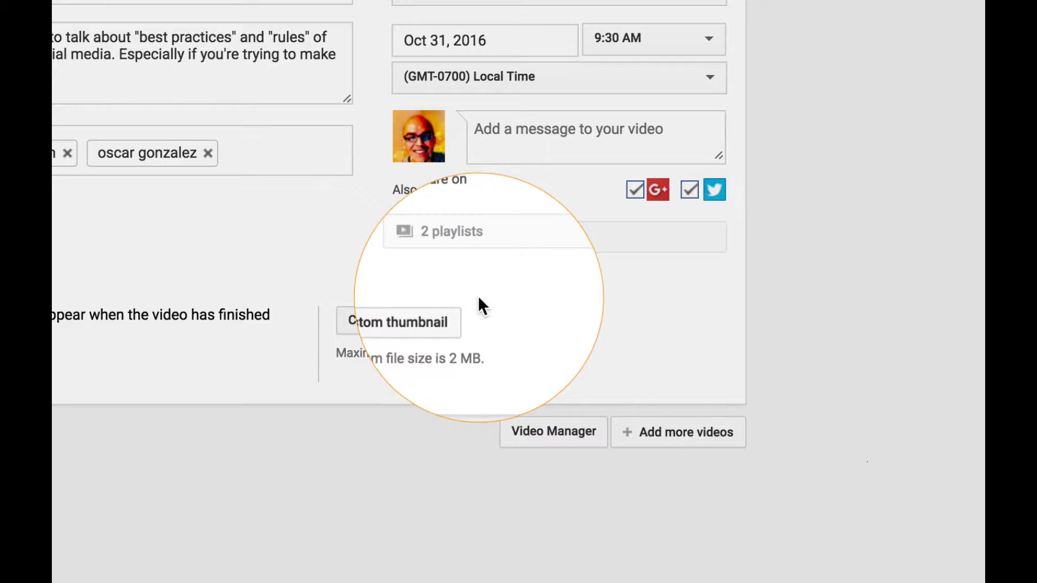
mouse_move(451, 366)
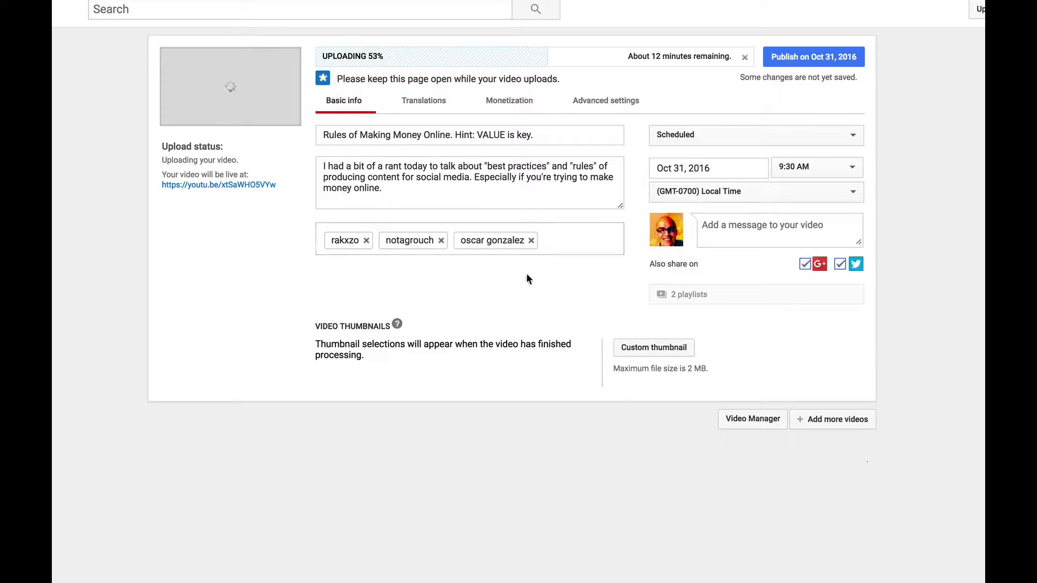
left_click(427, 101)
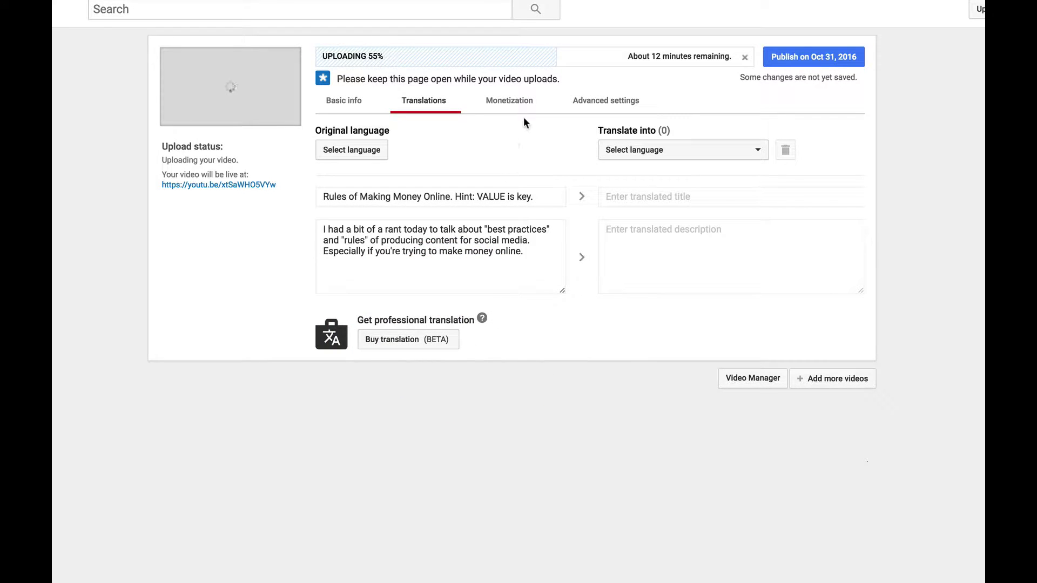
- Open the video's monetization settings and switch Monetize with ads off and on again
left_click(521, 100)
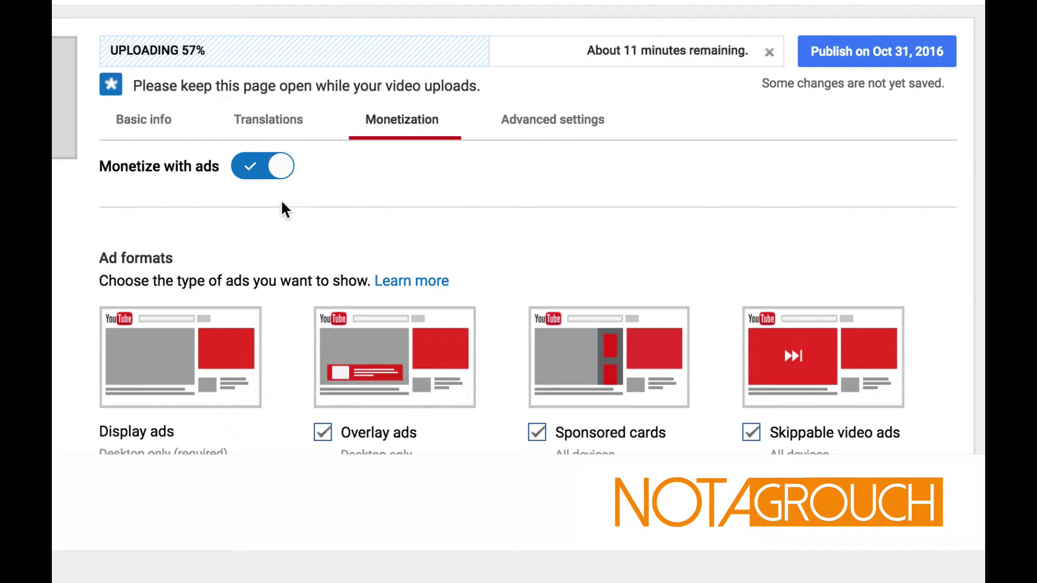
left_click(271, 164)
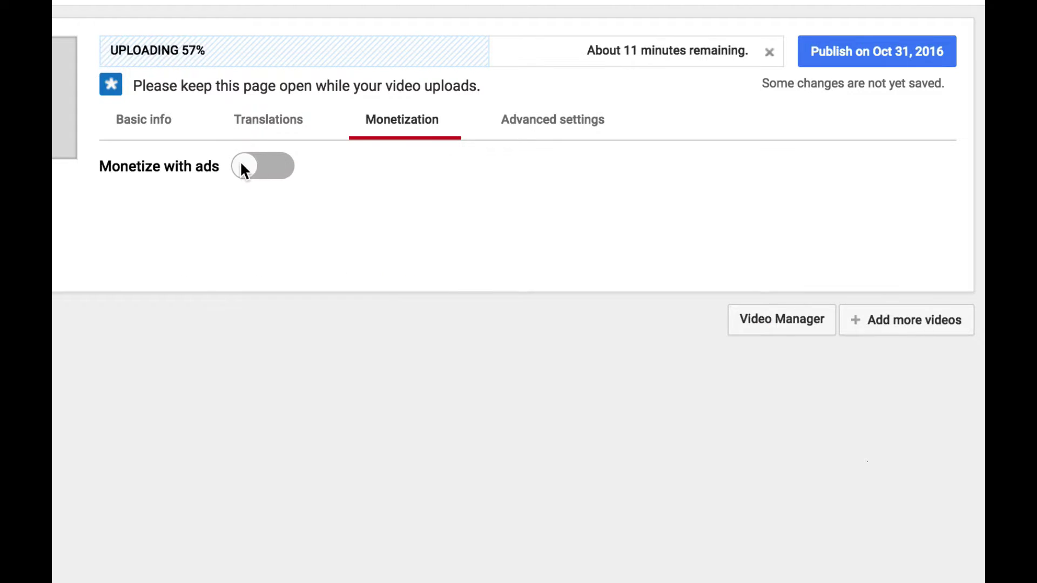
left_click(243, 167)
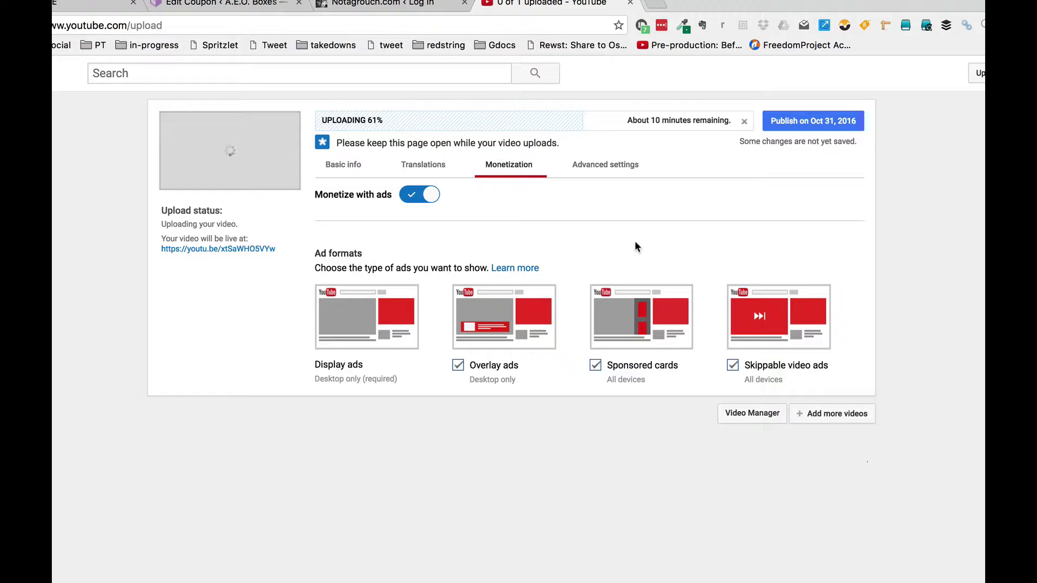
- In the advanced settings, check which comments are shown and sort the comments by Newest first
left_click(601, 172)
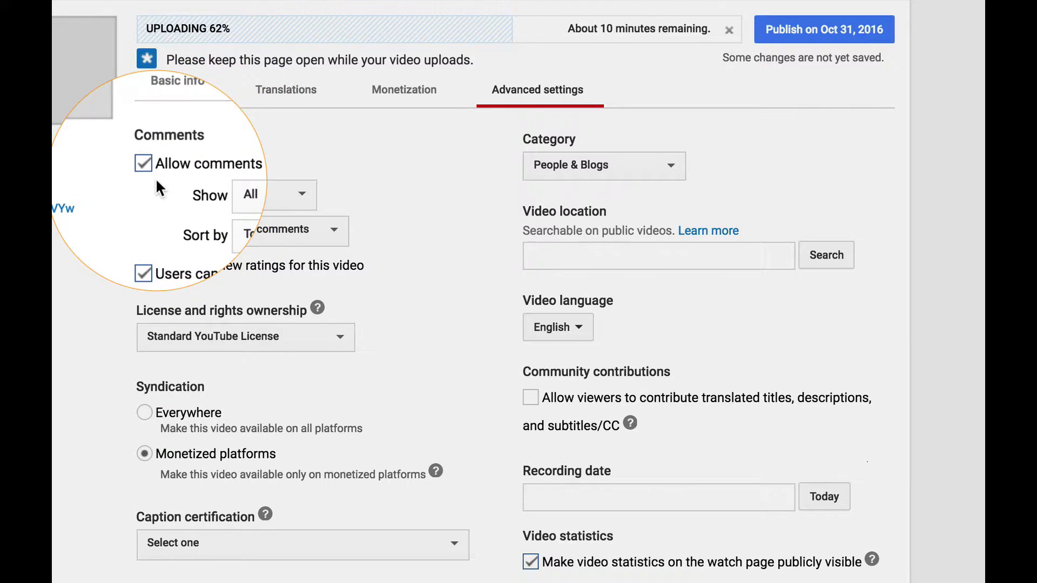
left_click(242, 194)
left_click(291, 195)
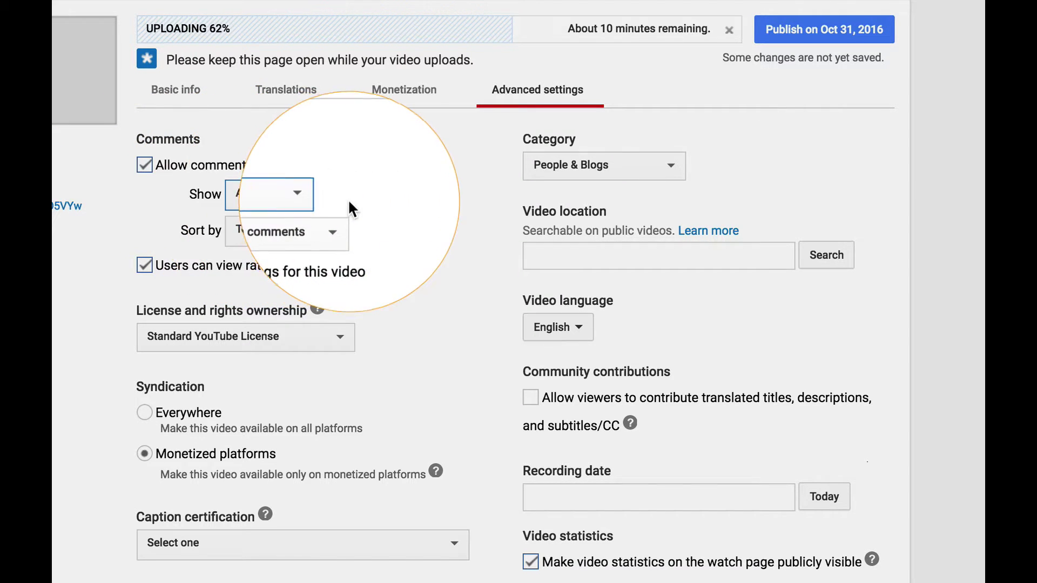
left_click(313, 231)
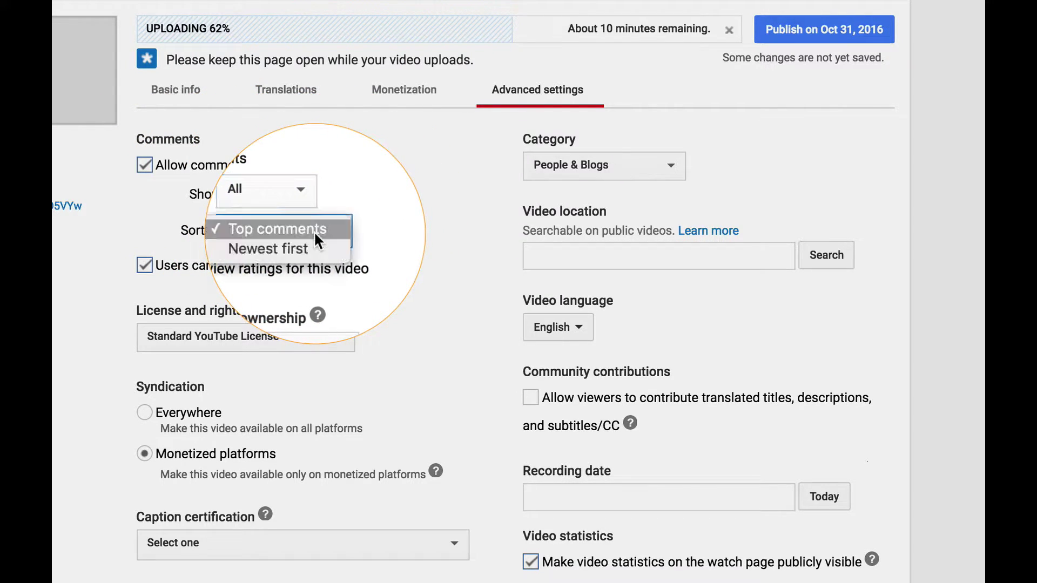
left_click(306, 245)
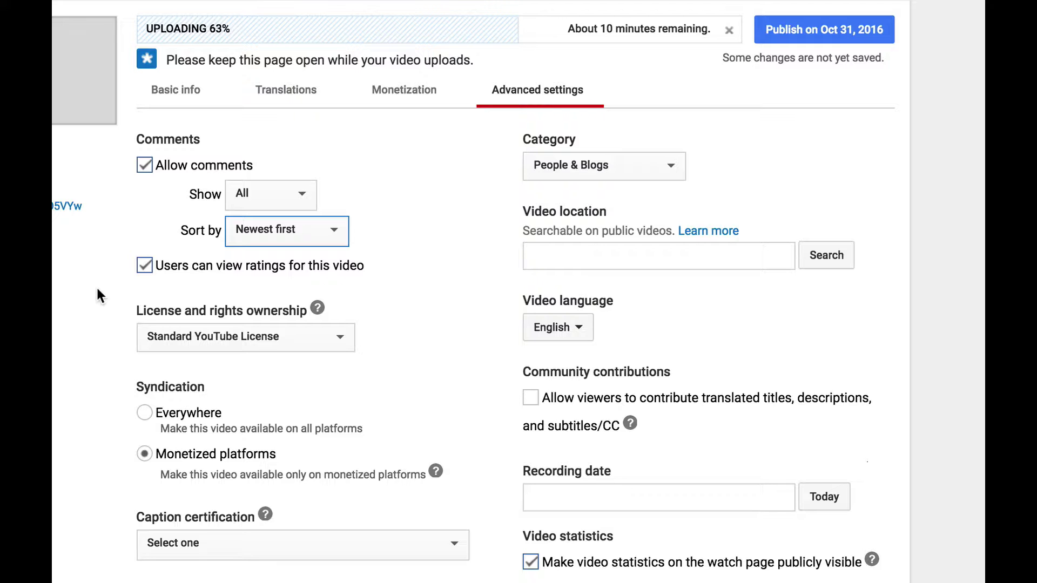
- Examine the License and rights ownership options in the advanced settings
scroll(95, 285, "down", 3)
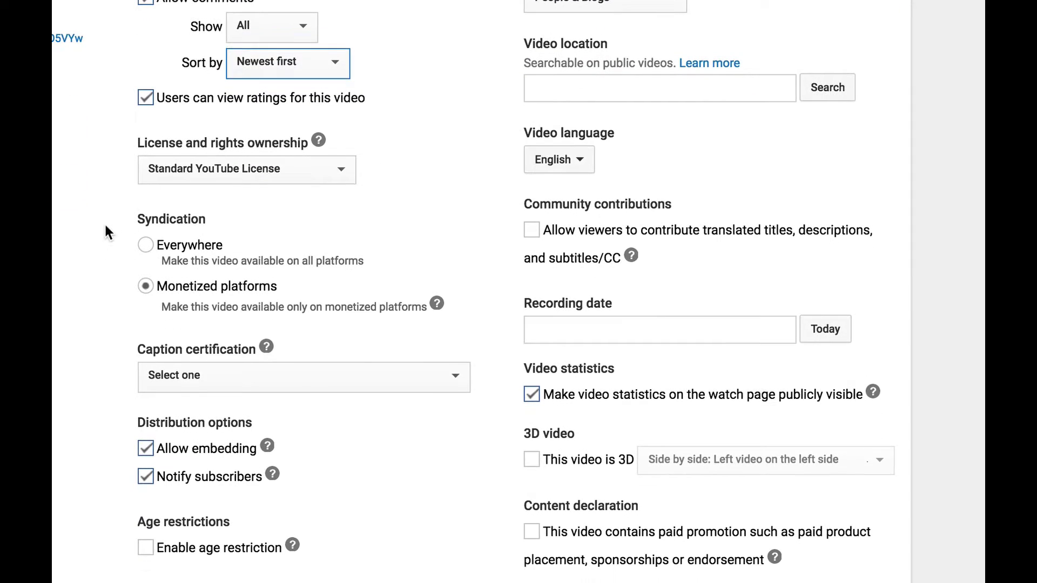
left_click(241, 173)
left_click(72, 164)
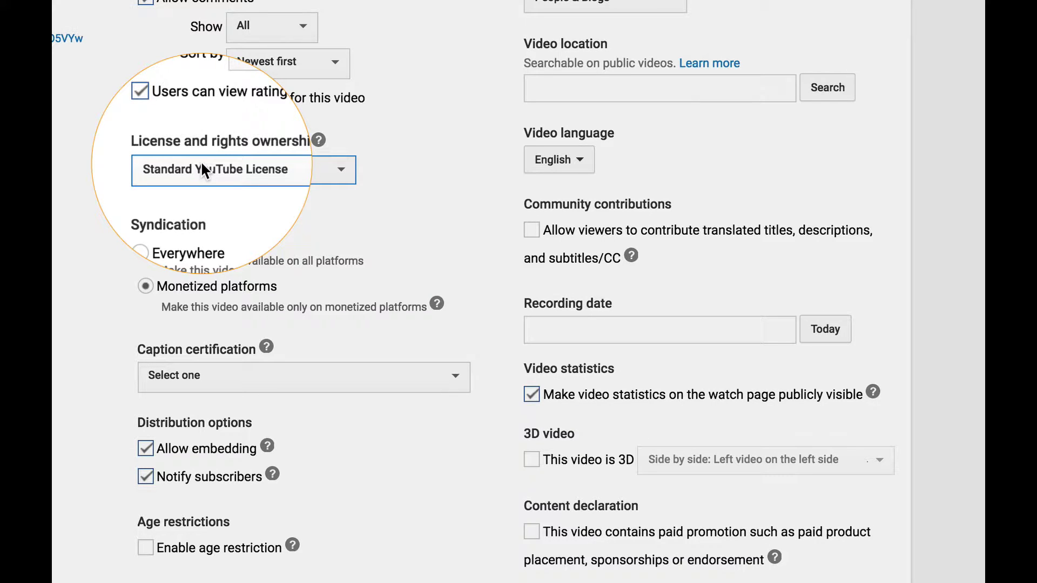
- Check the license choices, leaving Standard YouTube License selected, and set the video's syndication to Everywhere
left_click(202, 165)
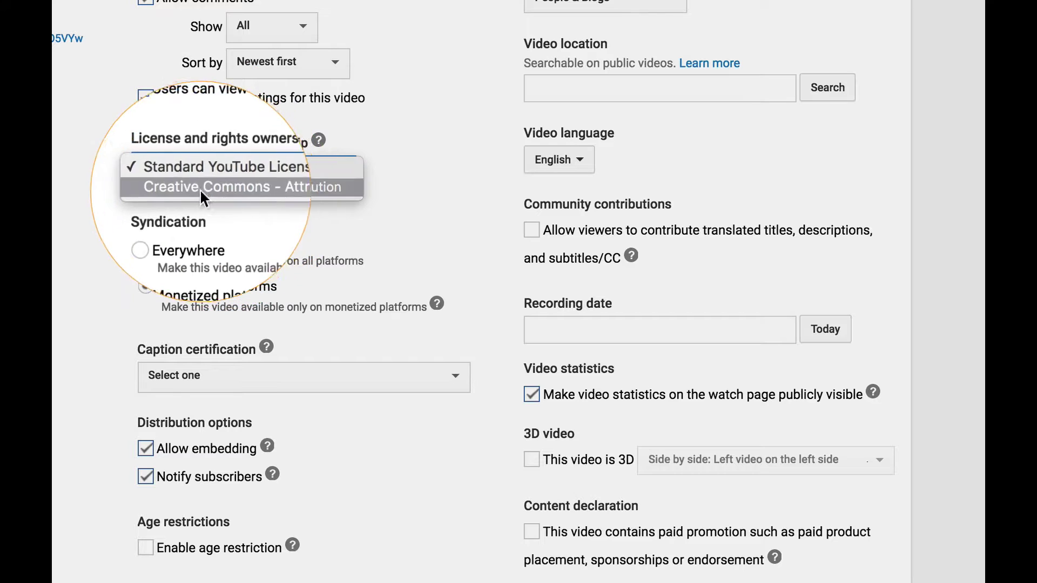
left_click(58, 173)
scroll(58, 176, "down", 2)
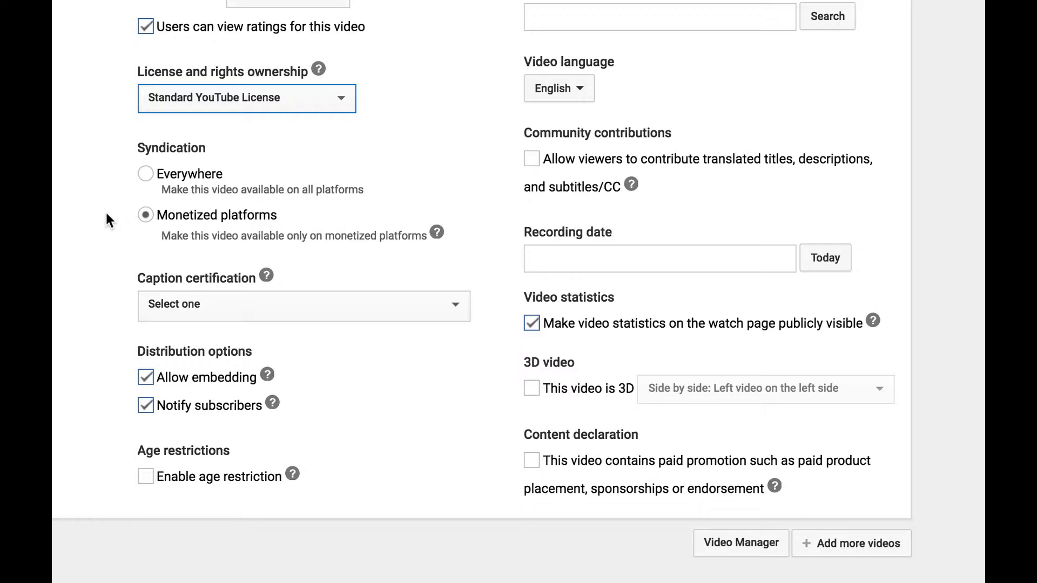
left_click(143, 172)
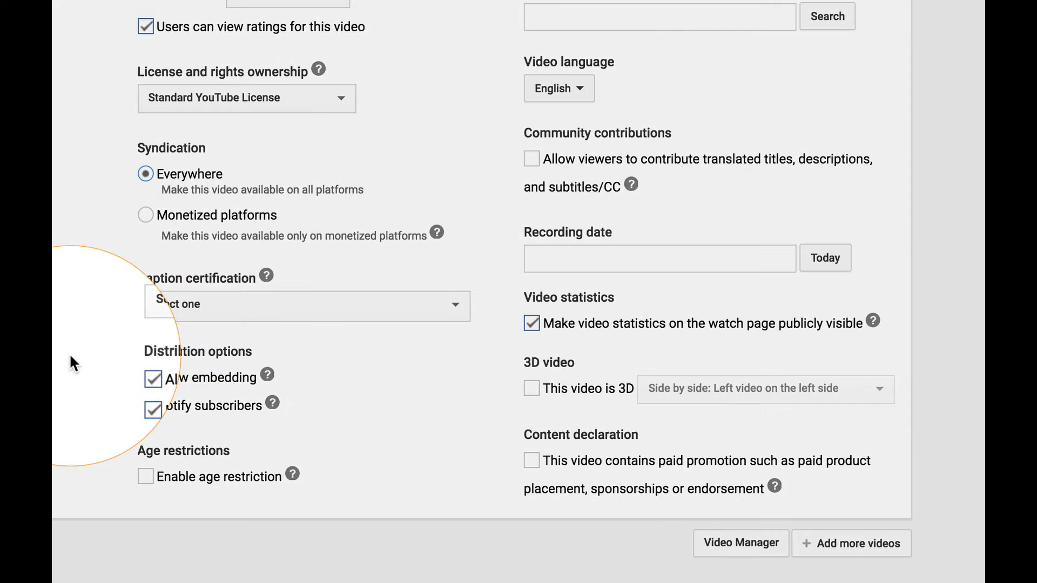
- Set the caption certification to "This content has never aired on television in the U.S." and read its help note
left_click(282, 300)
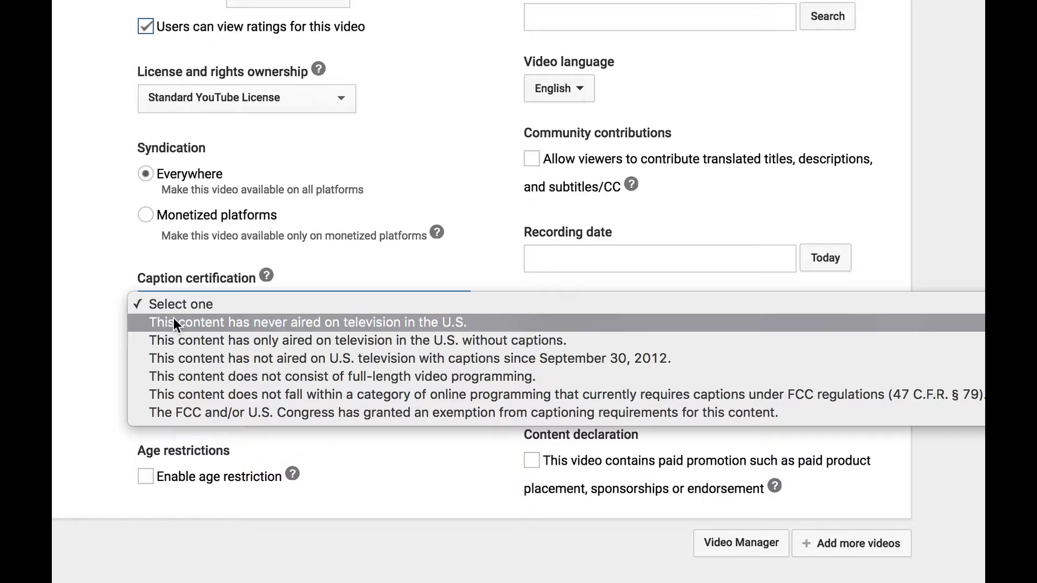
left_click(174, 323)
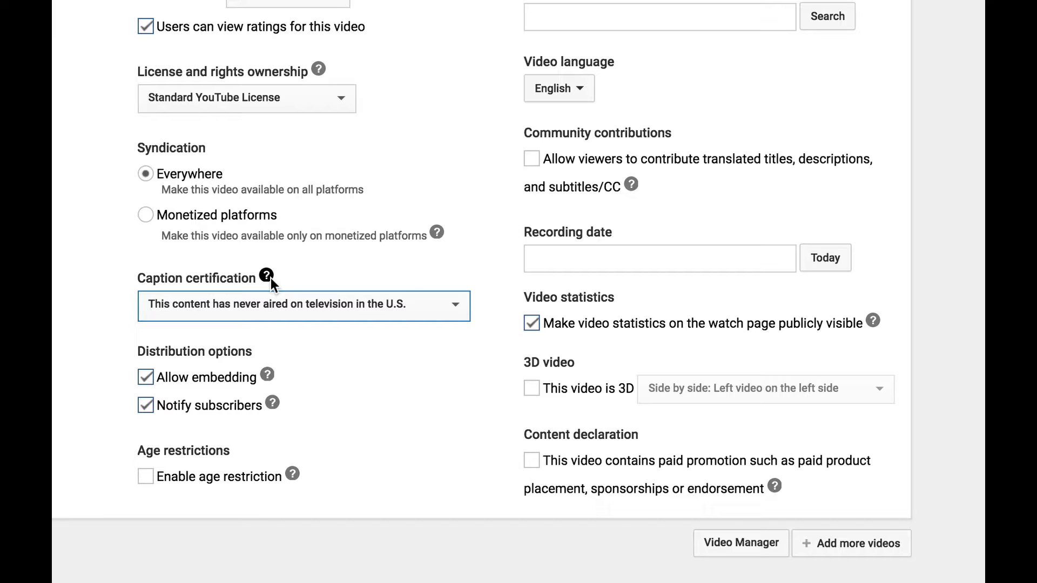
left_click(297, 310)
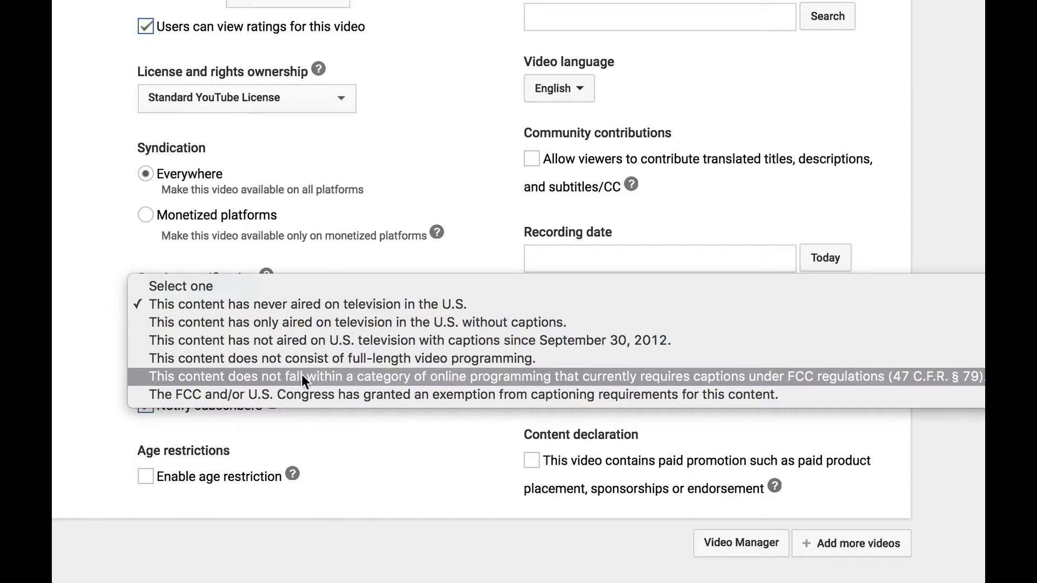
left_click(335, 253)
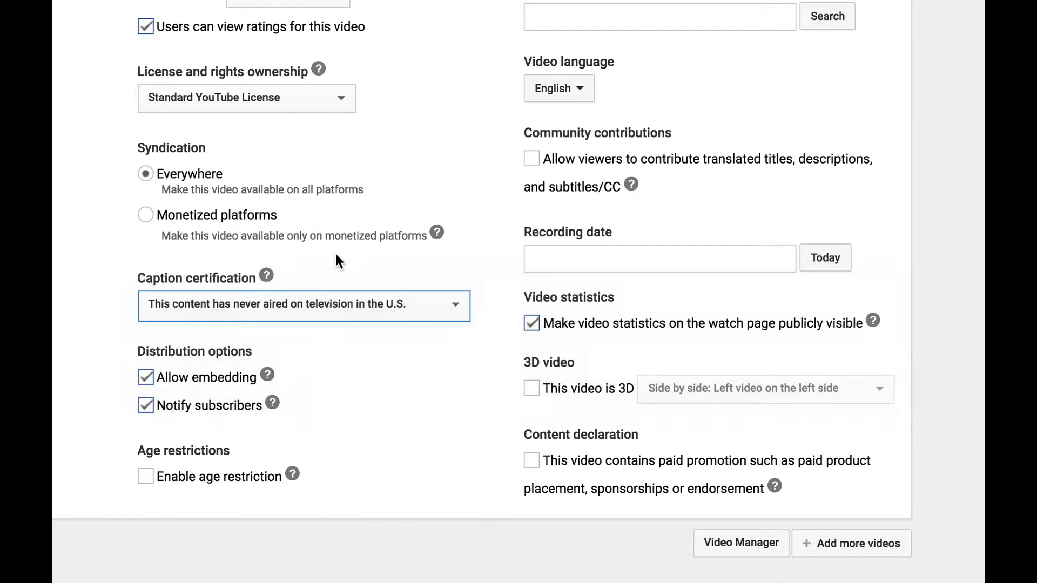
left_click(267, 276)
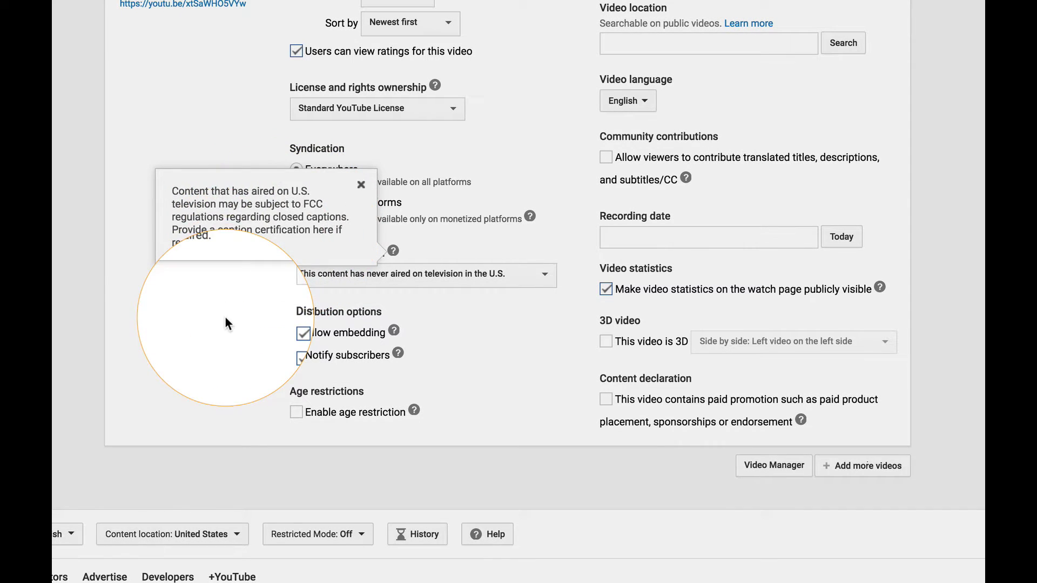
left_click(225, 318)
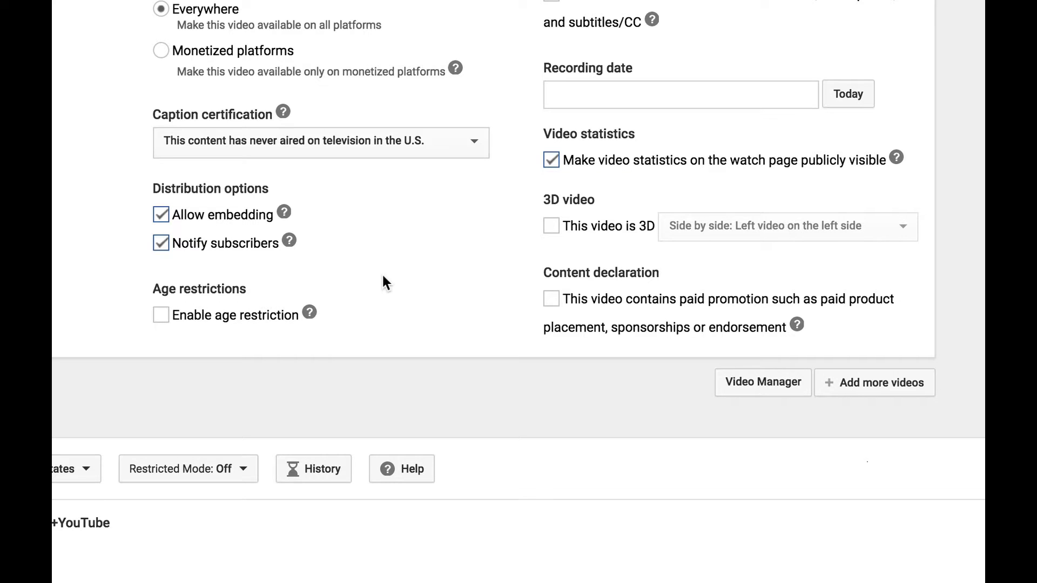
- Examine the video location map, the video language choices and the recording date calendar without changing them
scroll(383, 281, "up", 3)
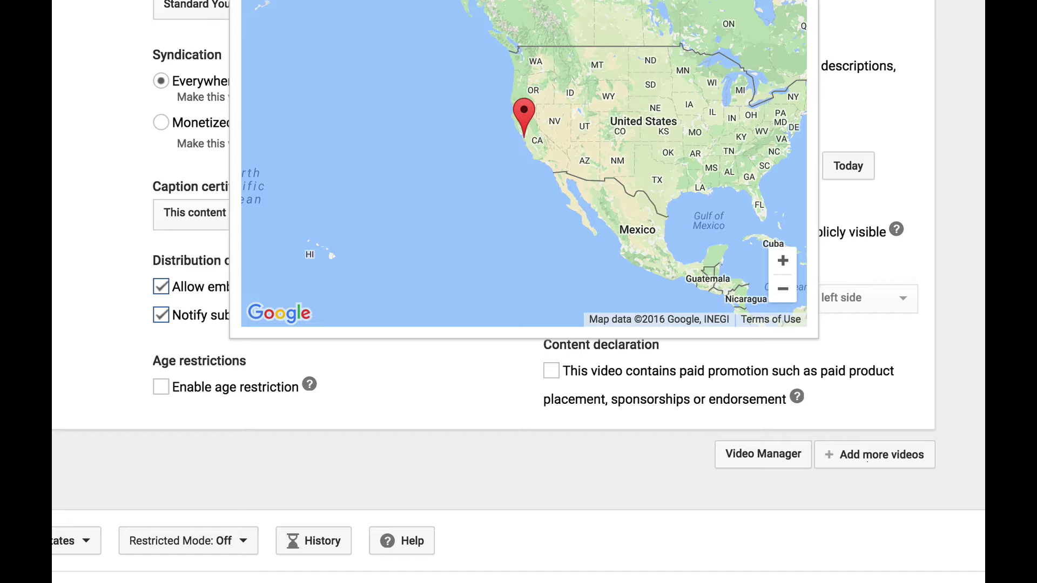
key("Escape")
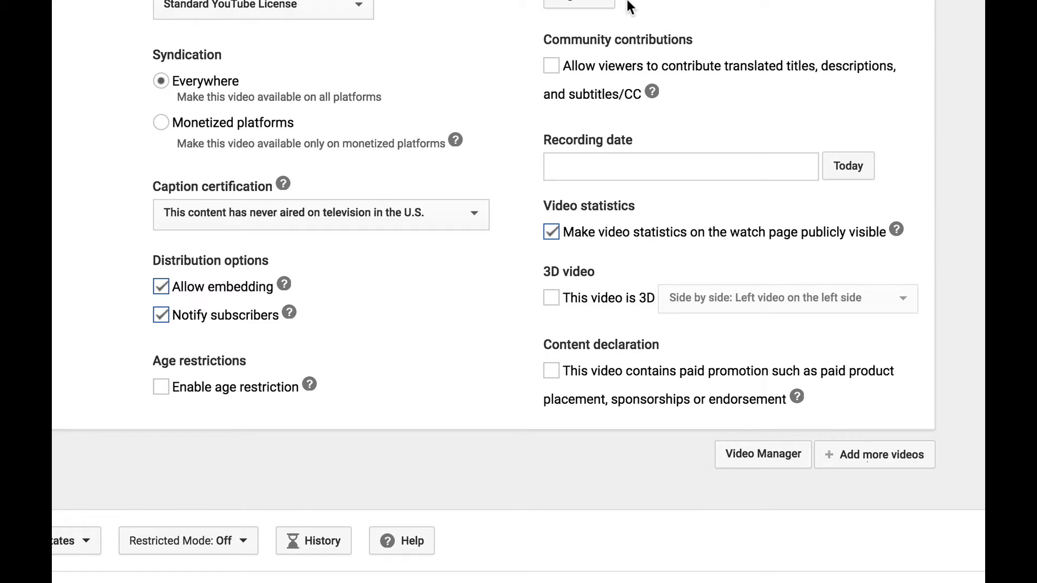
left_click(609, 5)
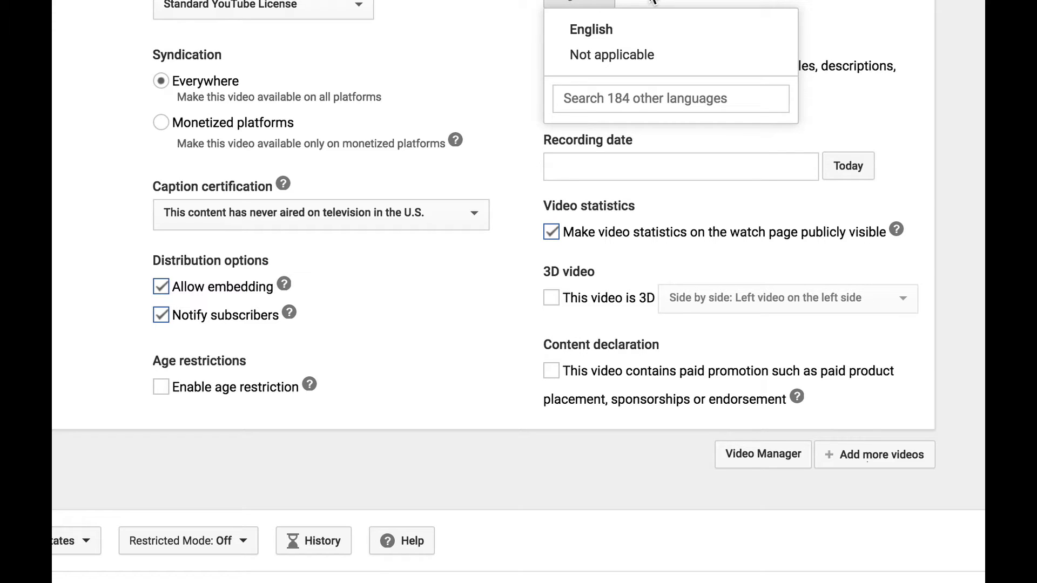
left_click(670, 1)
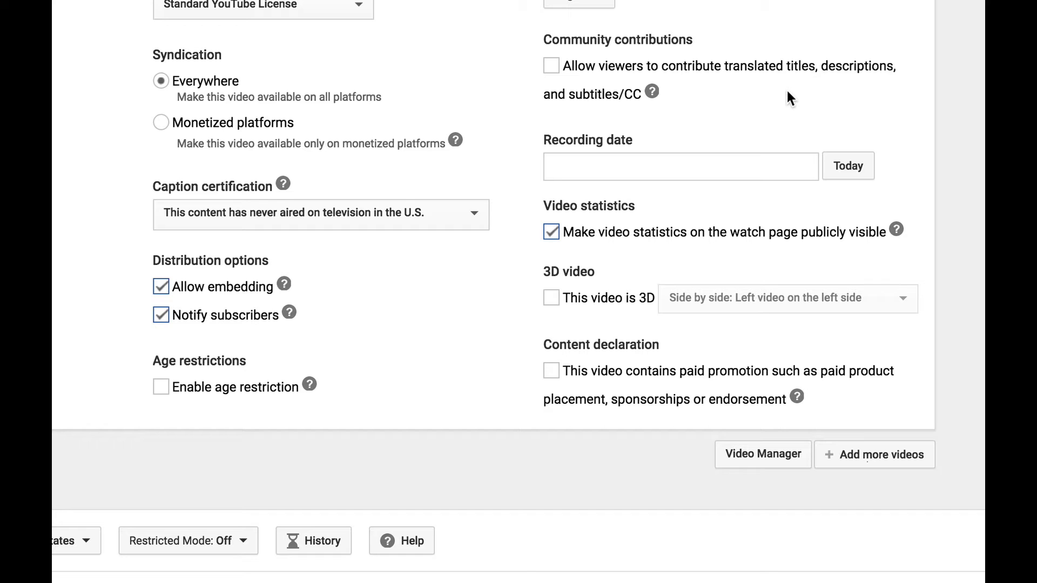
left_click(698, 162)
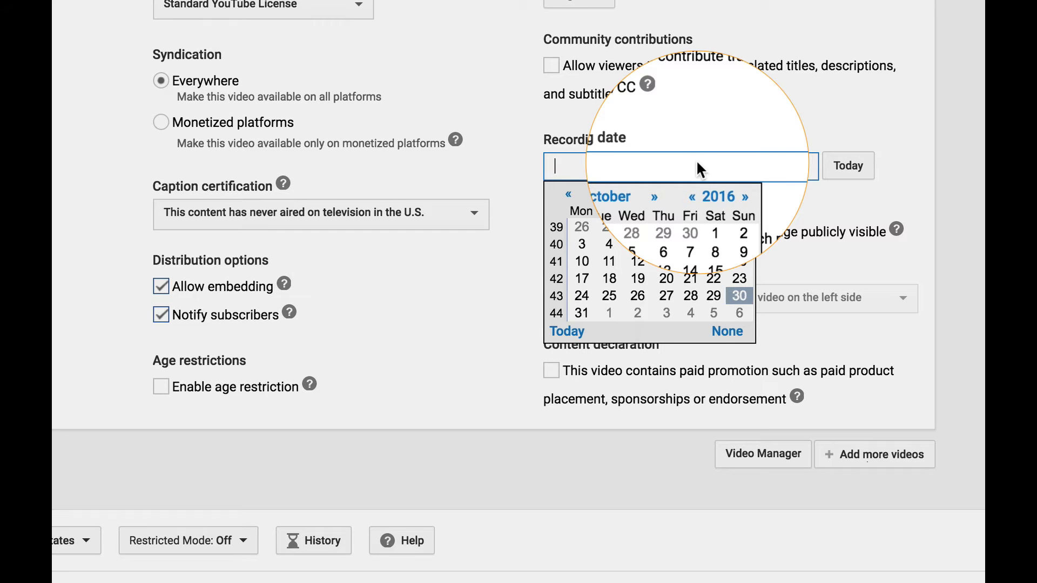
left_click(705, 120)
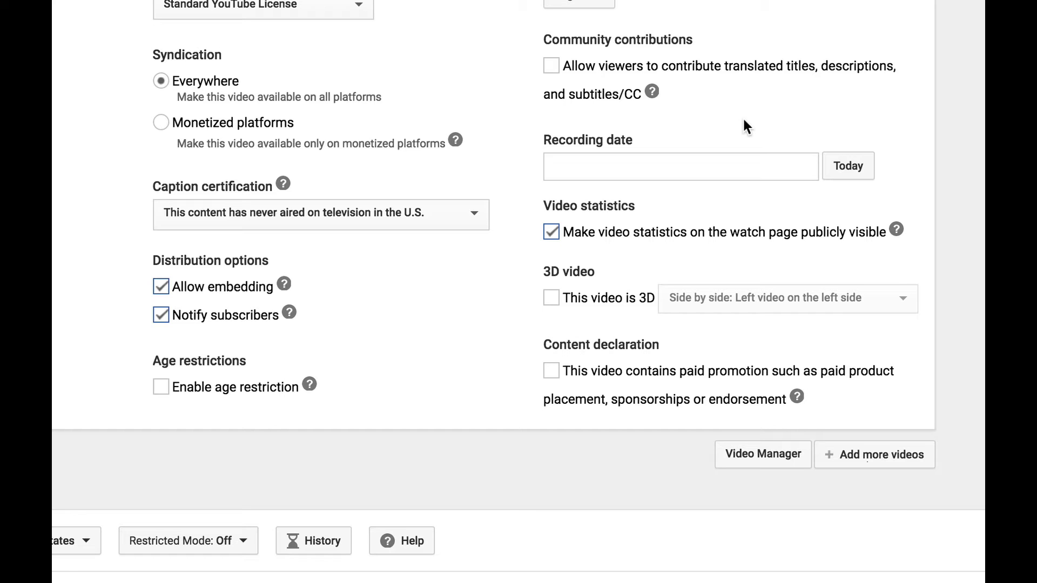
- Turn on the paid promotion content declaration to view its disclosure option, and turn the declaration off again
scroll(521, 316, "down", 3)
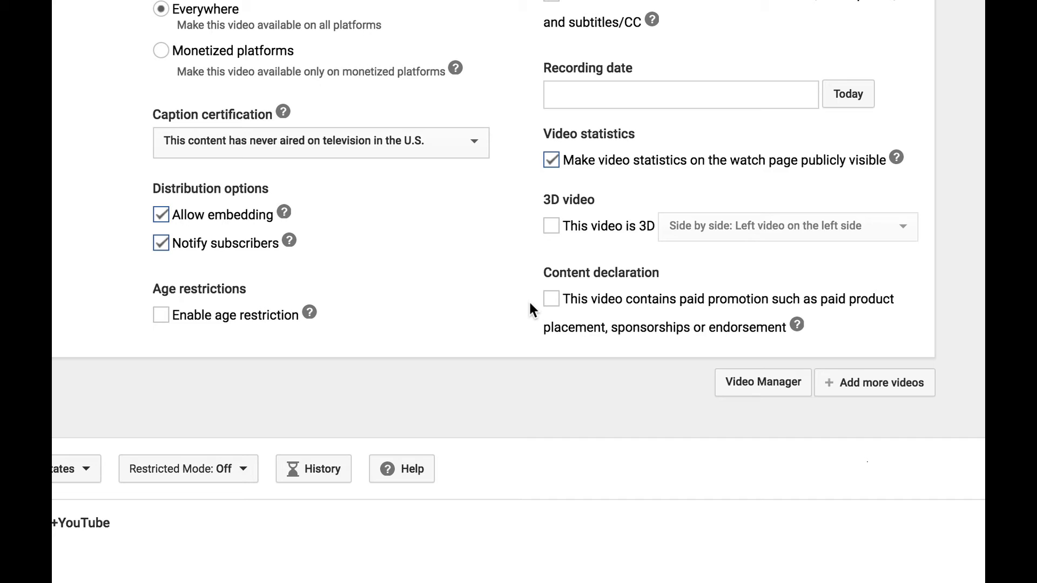
left_click(550, 301)
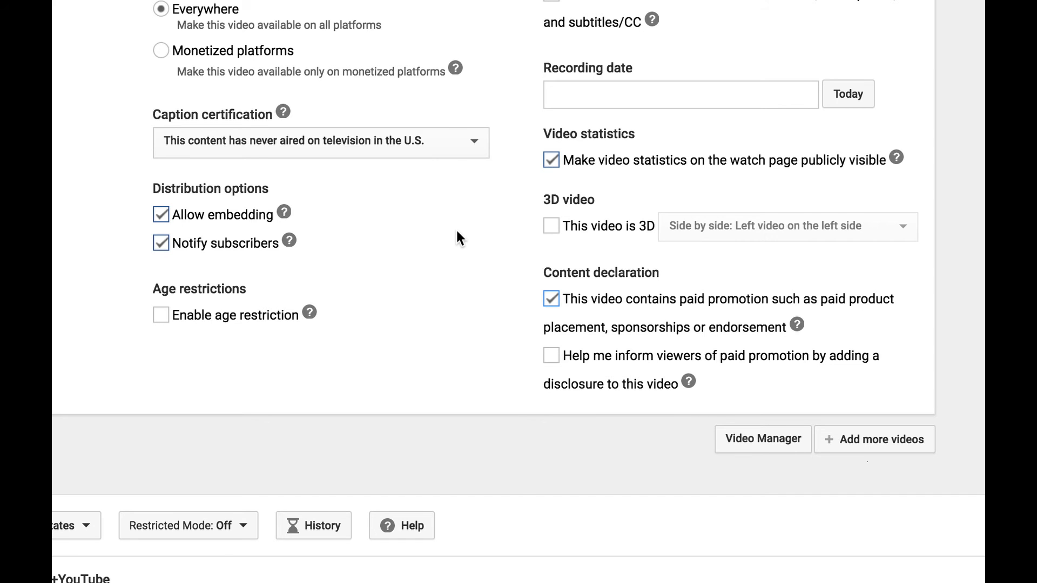
scroll(457, 237, "up", 1)
scroll(457, 238, "down", 1)
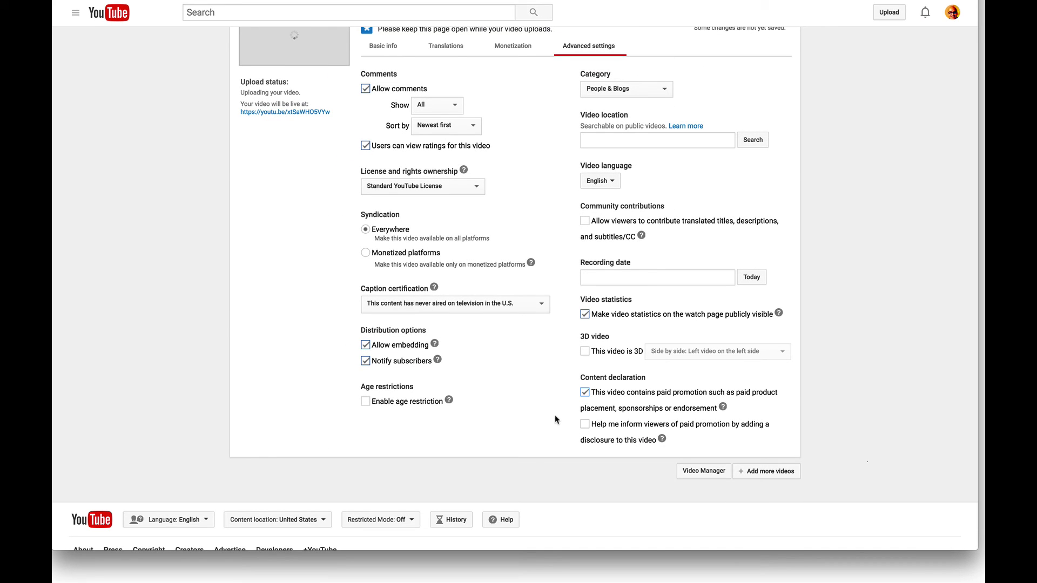
left_click(584, 392)
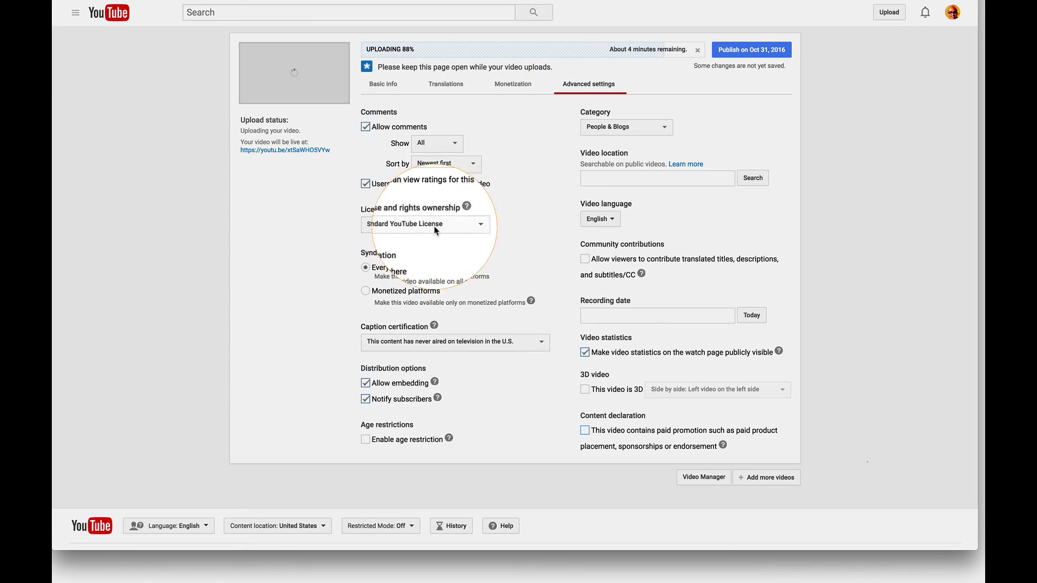
scroll(500, 326, "down", 2)
scroll(497, 323, "up", 2)
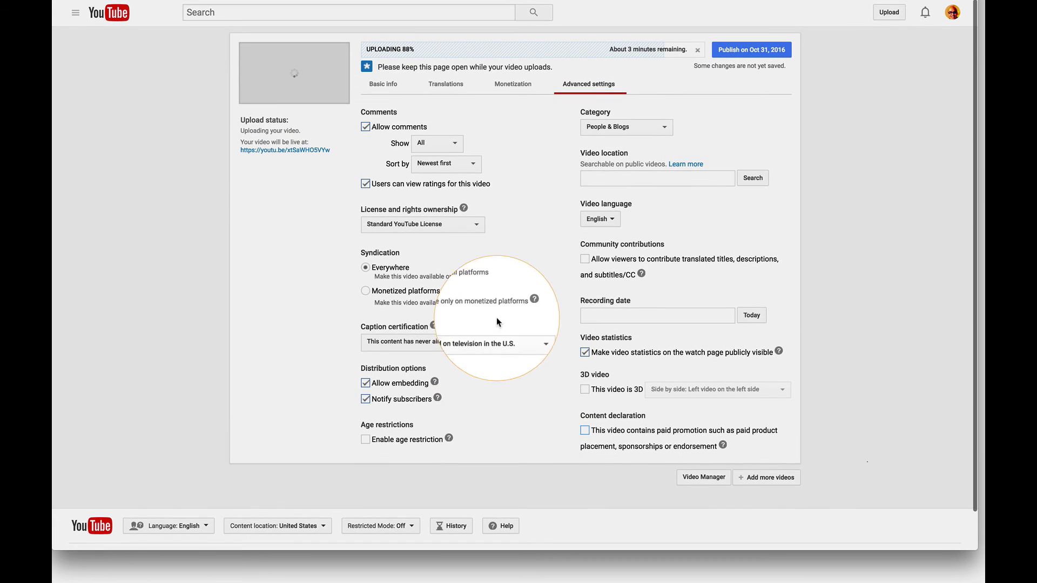